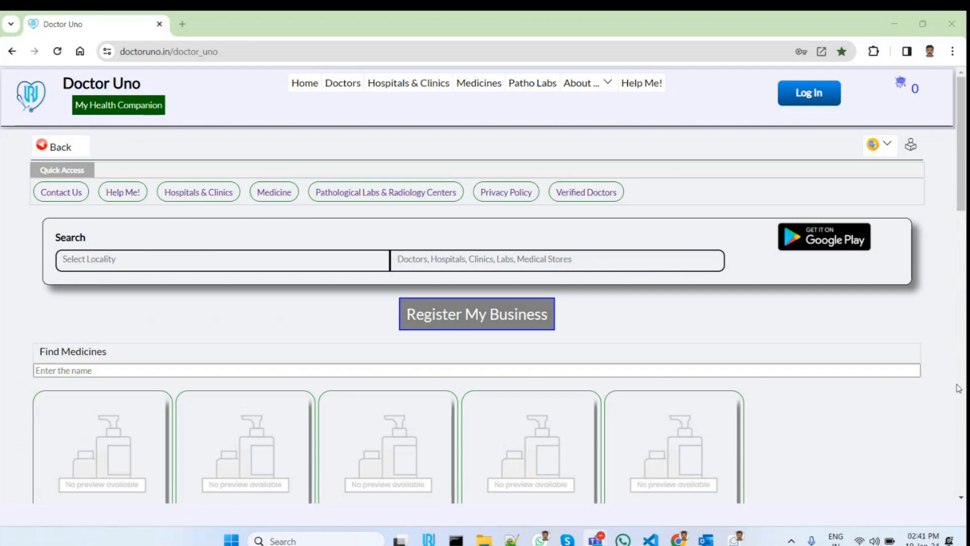
Log in to the site with the registered e-mail address and the account password
left_click(815, 97)
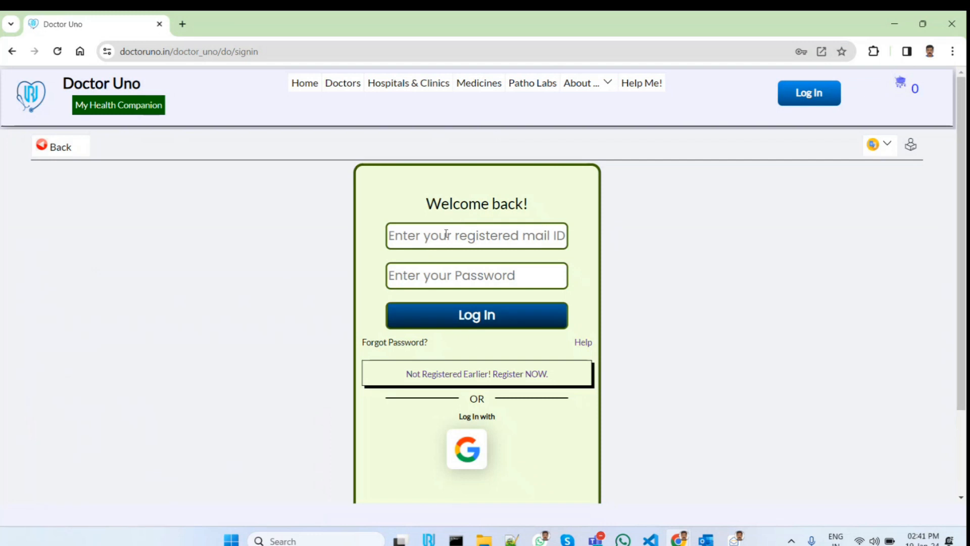
left_click(446, 233)
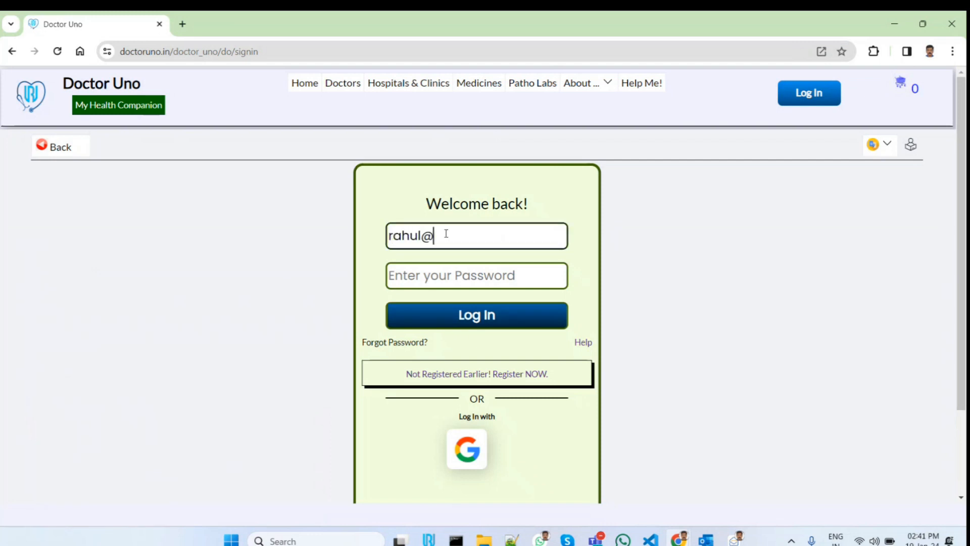
key("ctrl+a")
key("ctrl+c")
key("Tab")
key("ctrl+v")
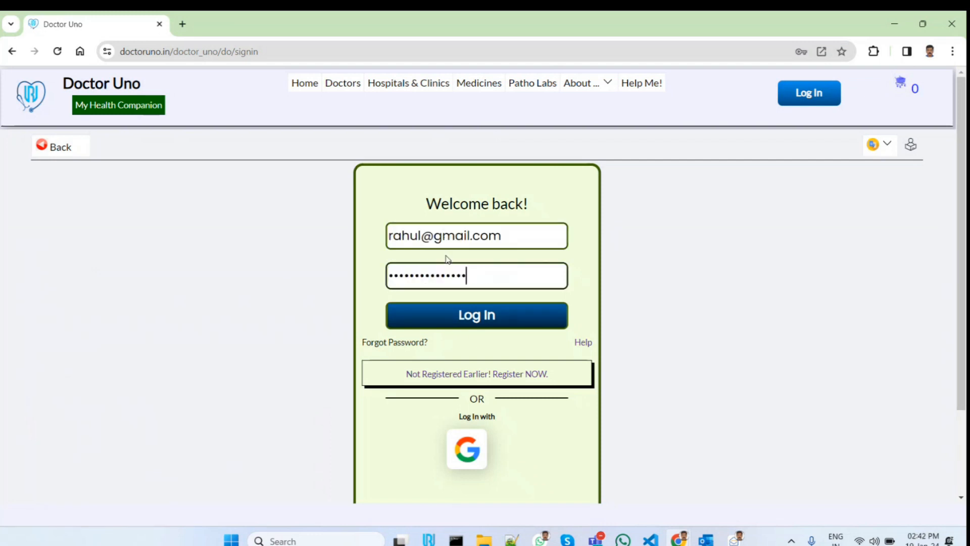
left_click(513, 328)
Open the consultant profile's dashboard and show its appointments section
left_click(360, 82)
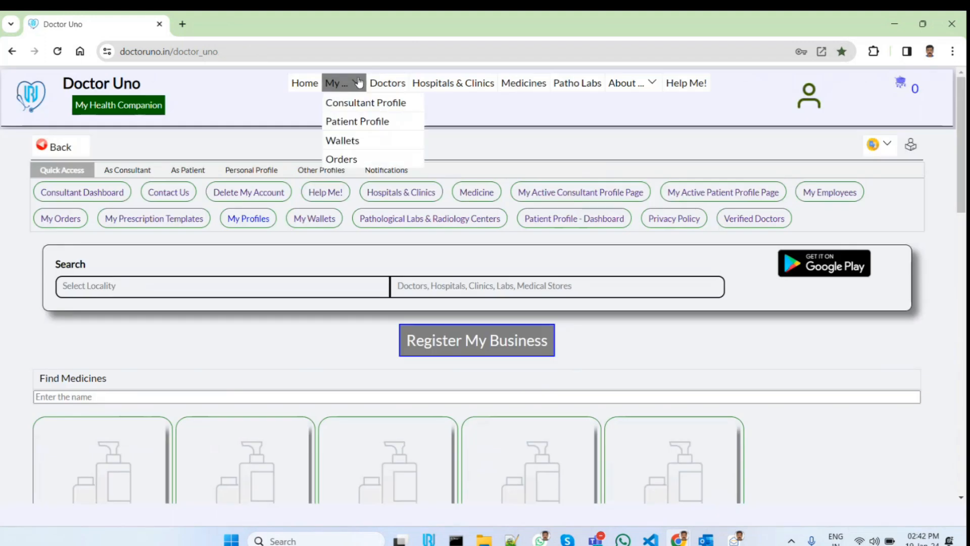
left_click(353, 104)
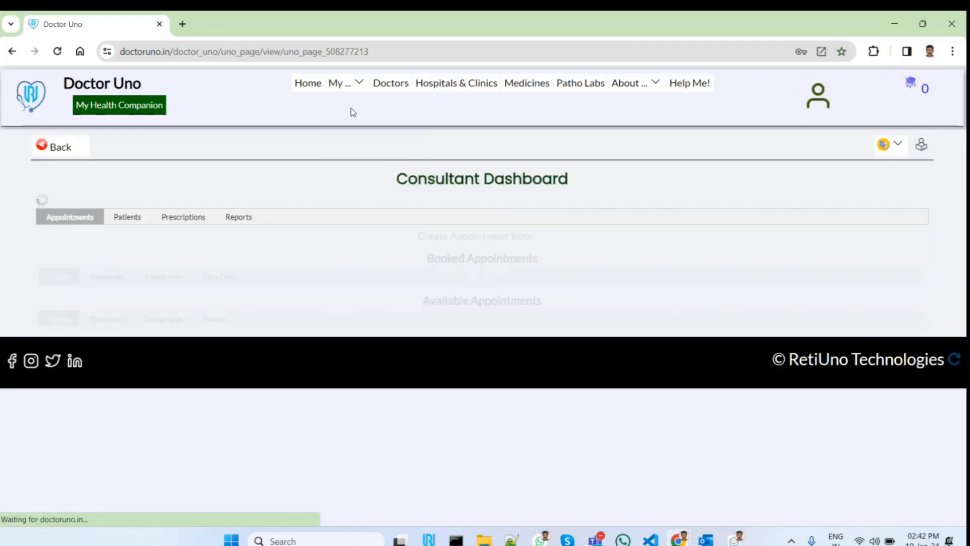
scroll(321, 339, "down", 3)
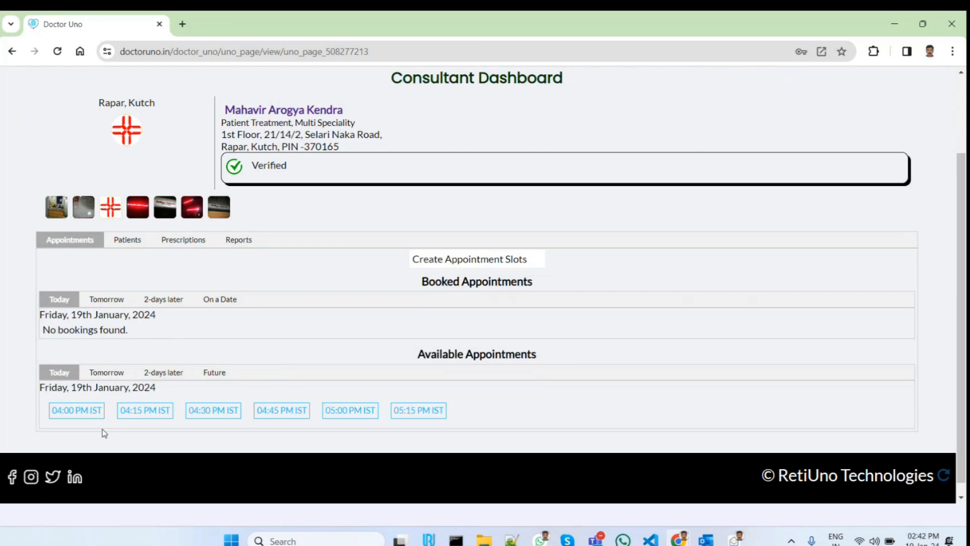
Book today's 04:15 PM appointment slot for someone else, entering the patient's e-mail address and confirming the booking
left_click(156, 410)
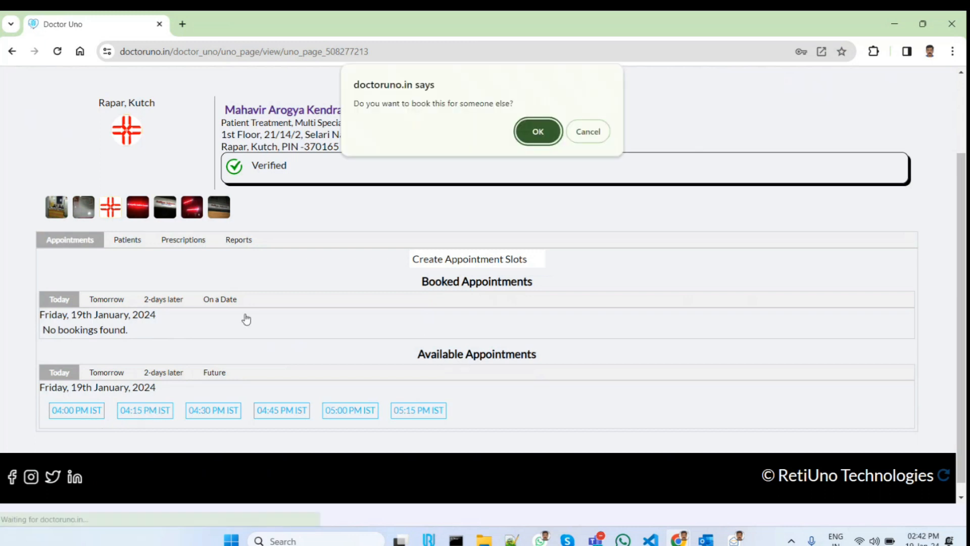
left_click(539, 133)
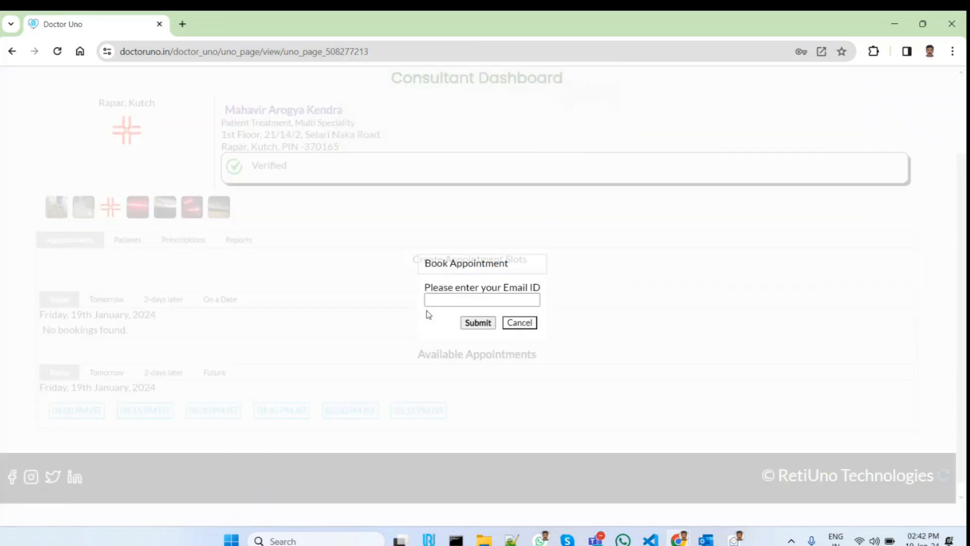
left_click(444, 301)
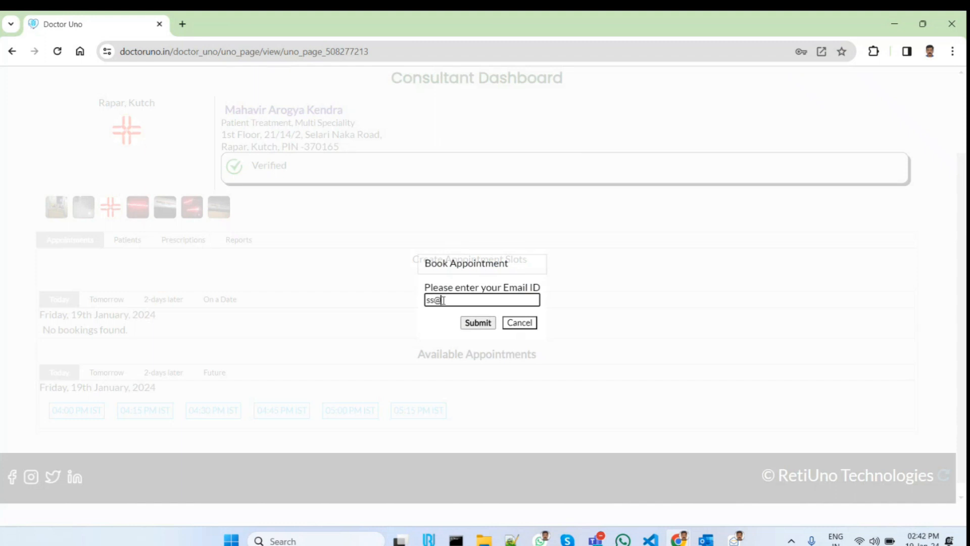
left_click(475, 323)
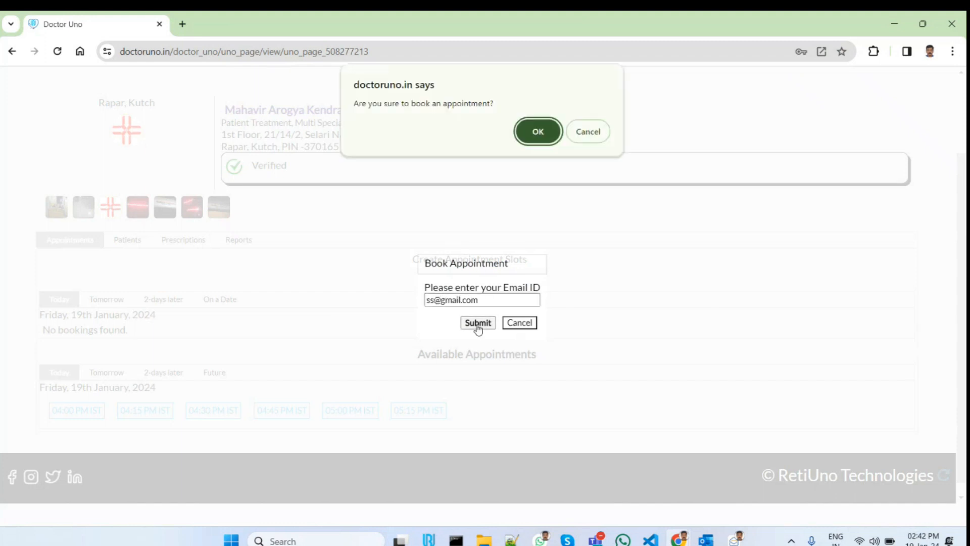
left_click(538, 131)
left_click(537, 130)
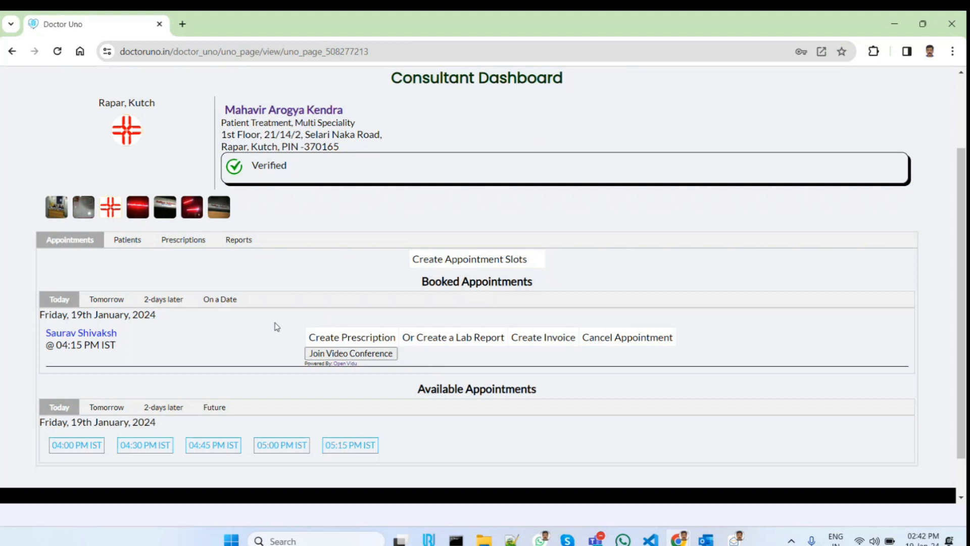
left_click(196, 242)
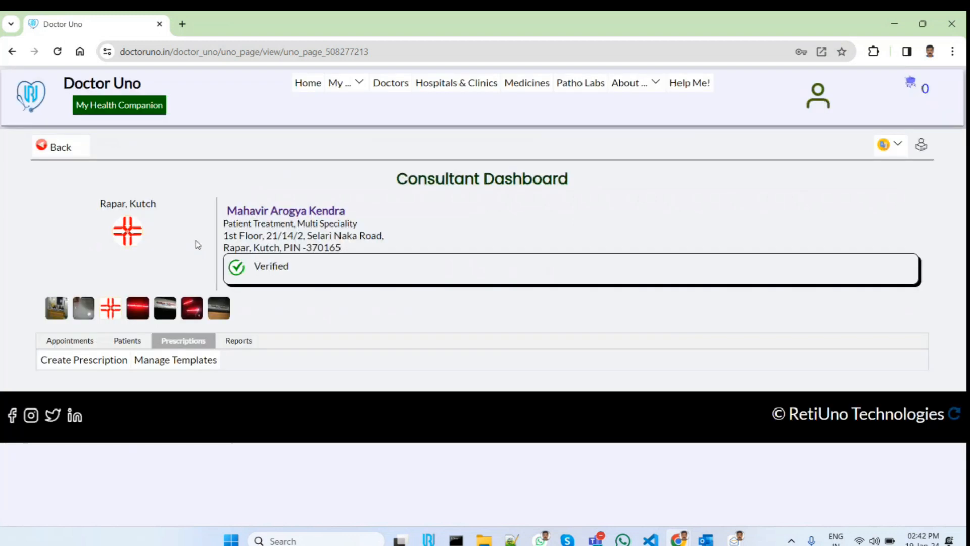
left_click(109, 364)
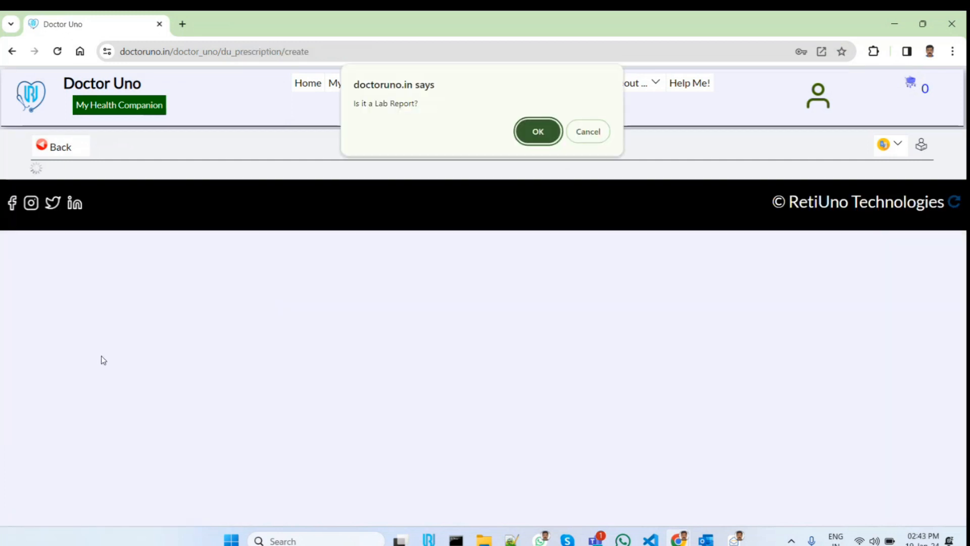
left_click(538, 133)
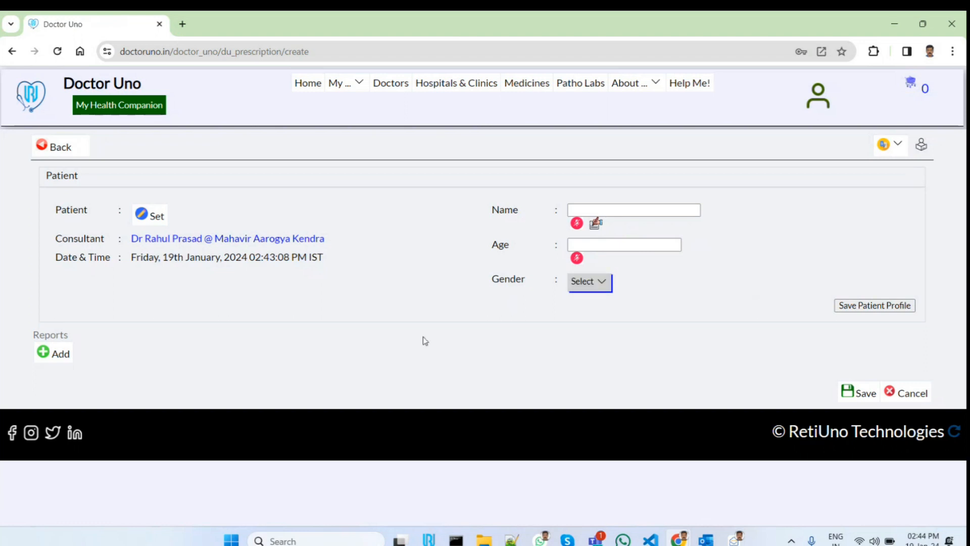
key("alt+Left")
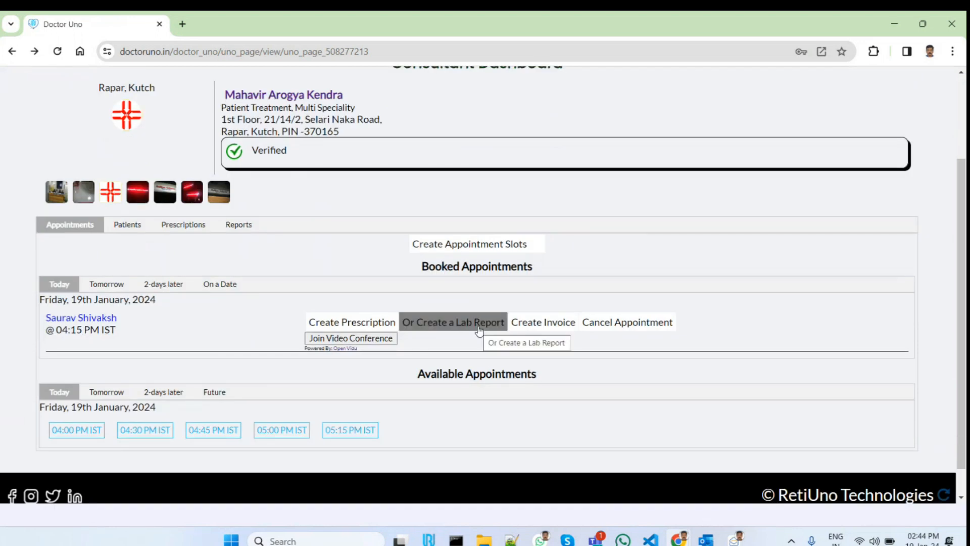
Create a lab report from the booked 04:15 PM appointment and add a report for the CBC lab test
left_click(479, 330)
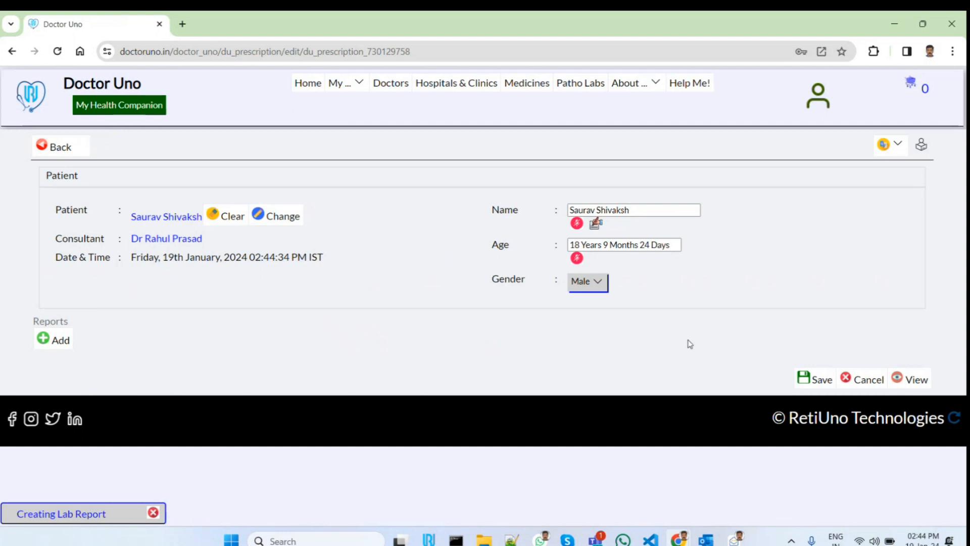
left_click(152, 513)
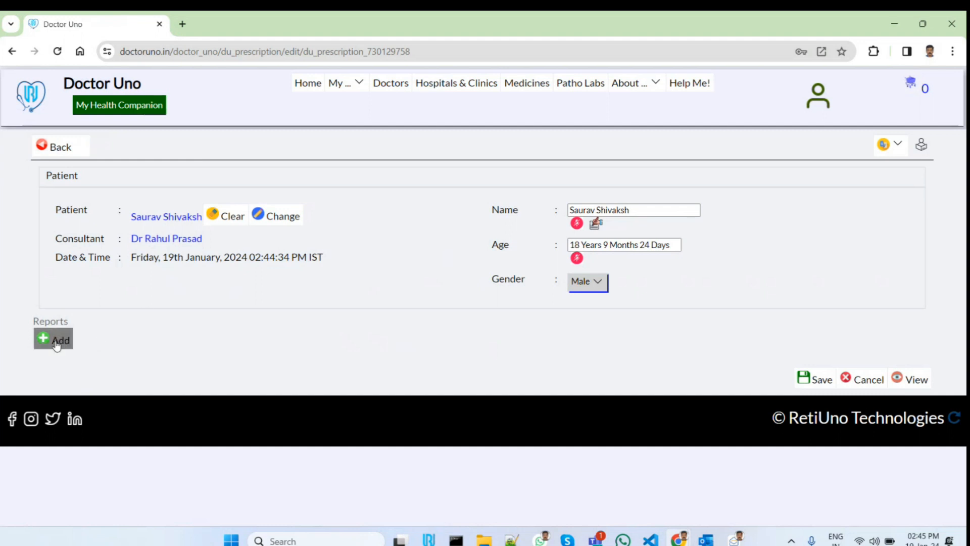
left_click(57, 344)
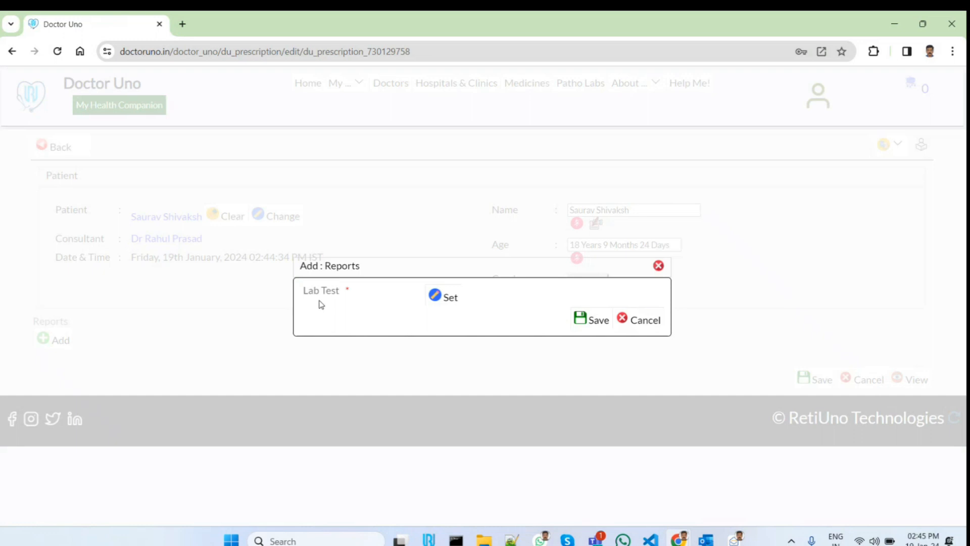
left_click(449, 300)
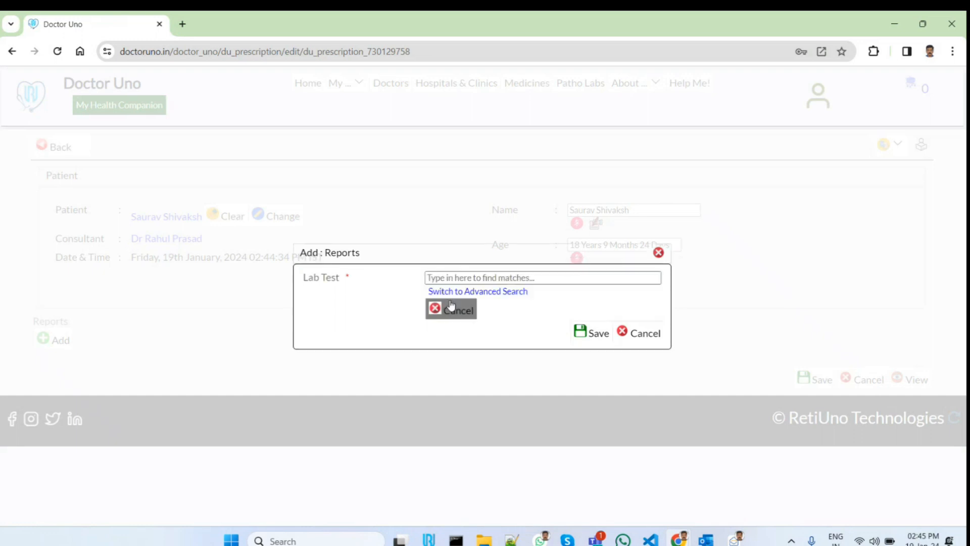
left_click(457, 277)
type("cbc")
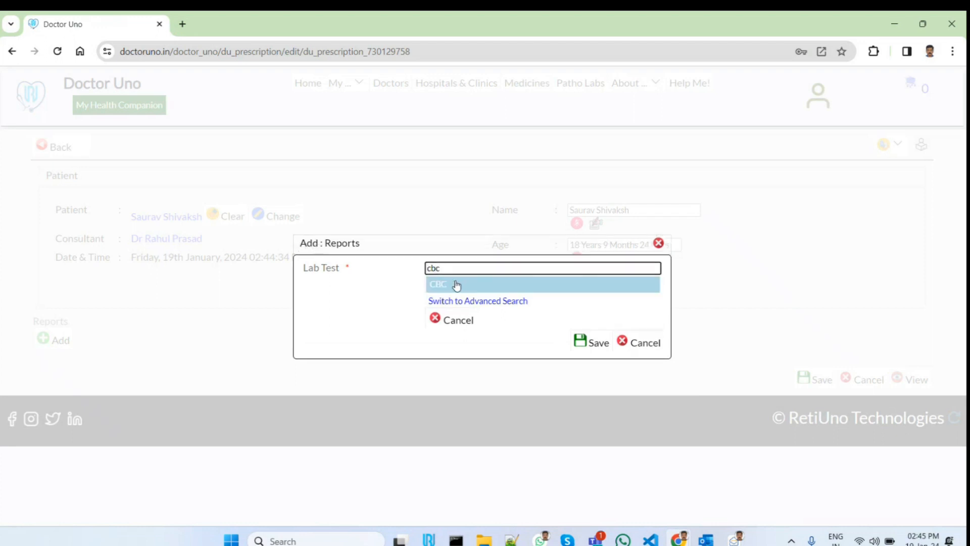
left_click(457, 283)
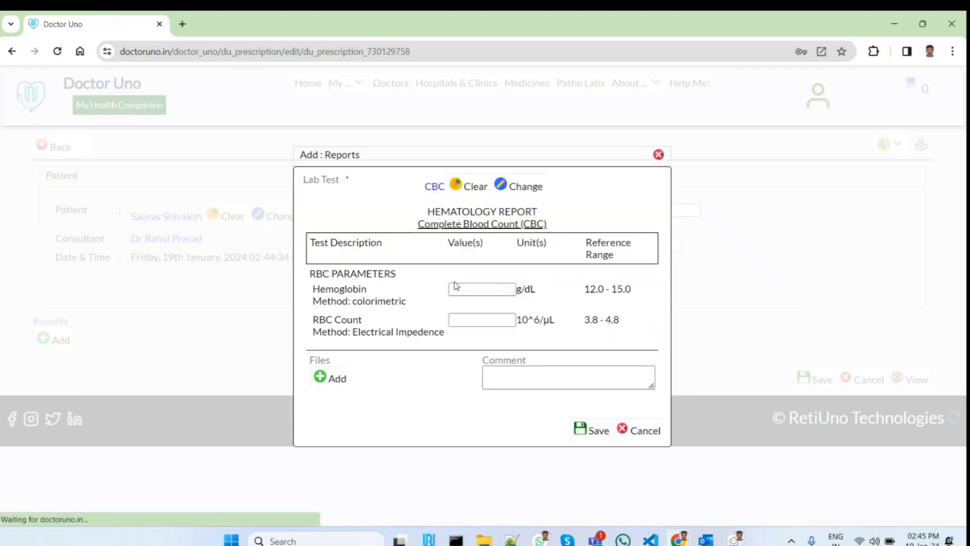
Fill in the CBC report with Hemoglobin 14, RBC Count 4 and the comment "All OK.", and save it
left_click(490, 294)
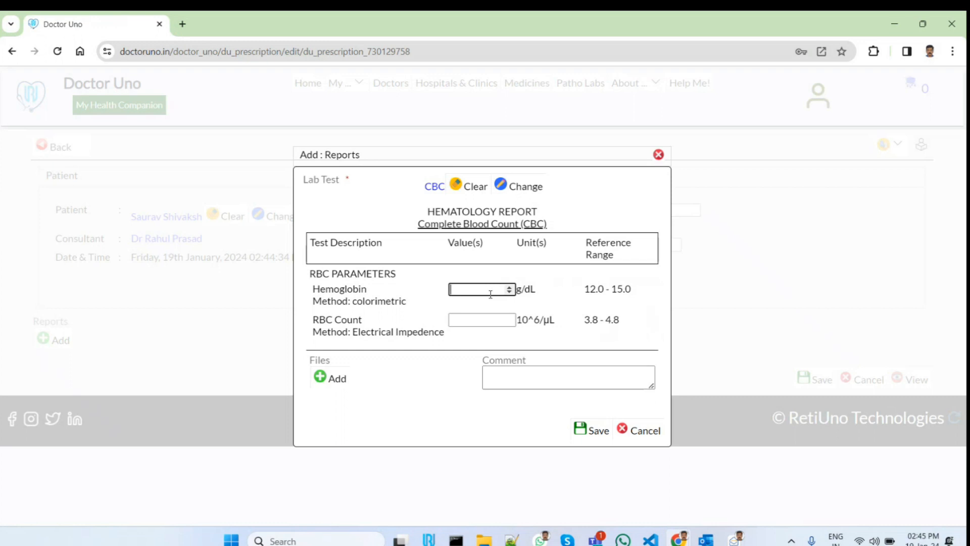
type("14")
left_click(476, 320)
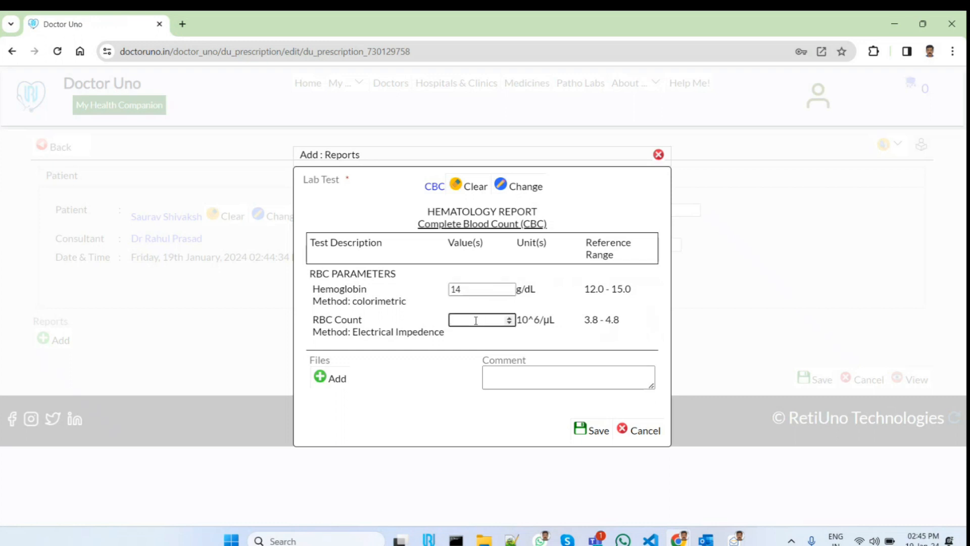
type("4")
left_click(540, 381)
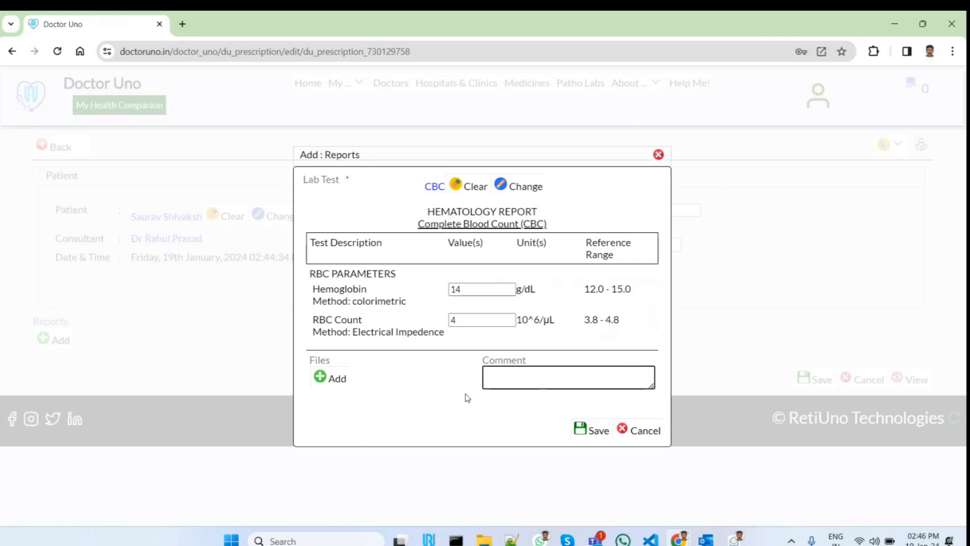
type("All OK.")
left_click(598, 433)
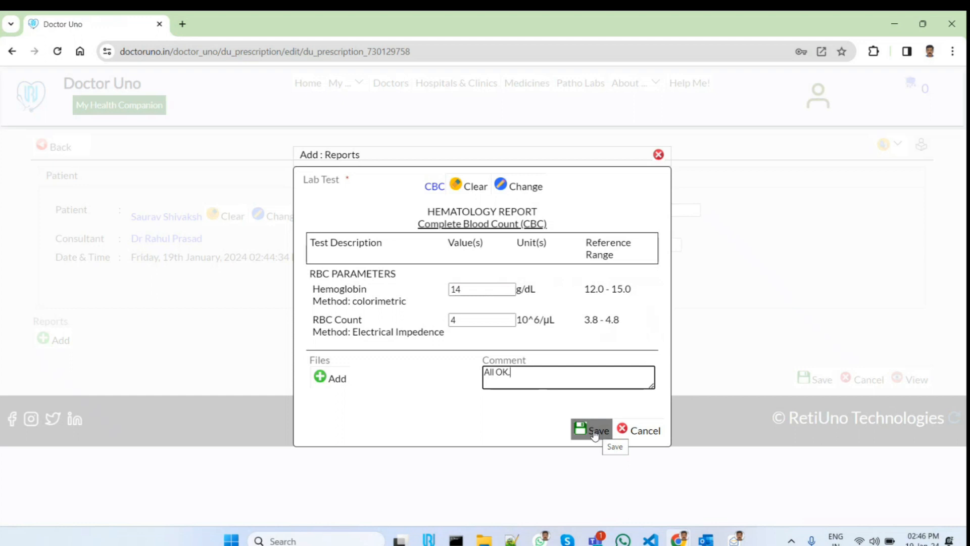
scroll(744, 339, "down", 2)
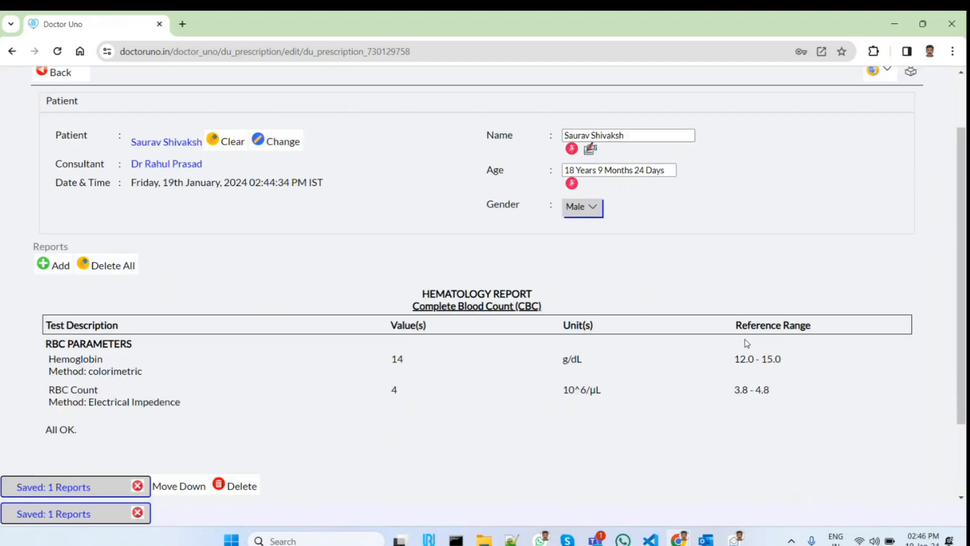
scroll(745, 338, "down", 2)
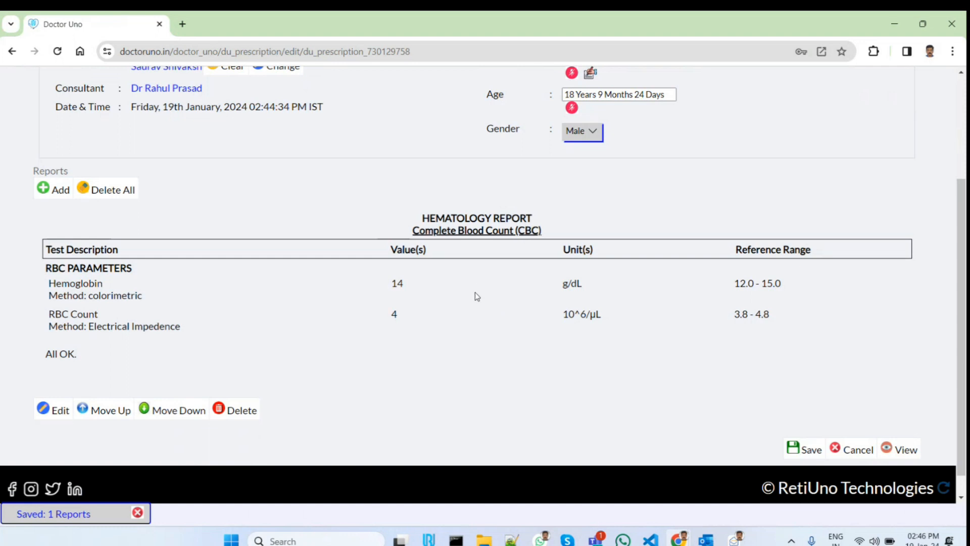
left_click(58, 193)
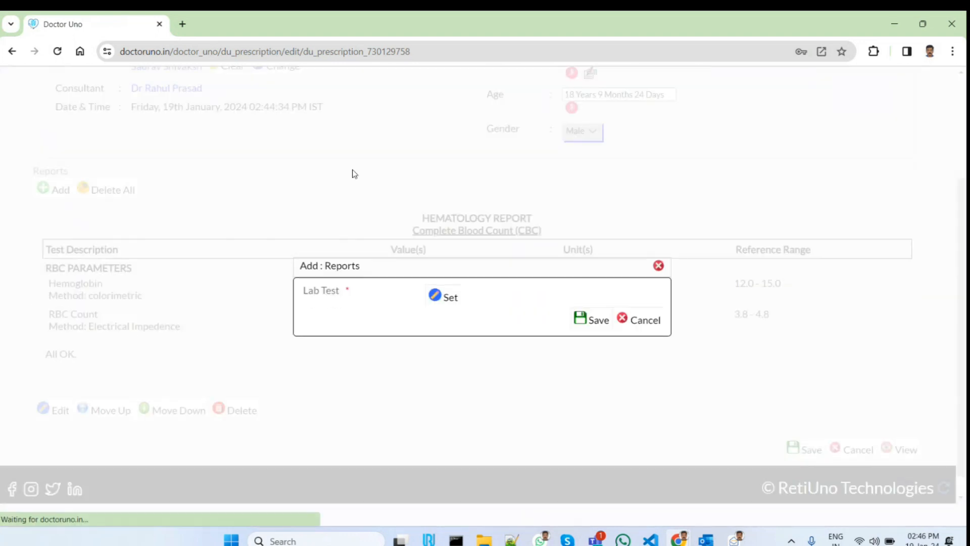
left_click(443, 295)
left_click(457, 279)
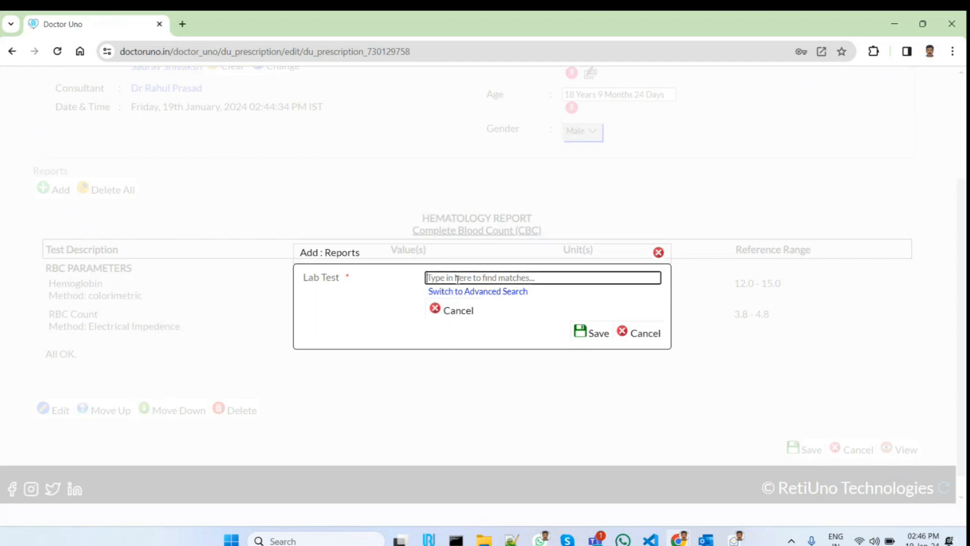
type("LFT")
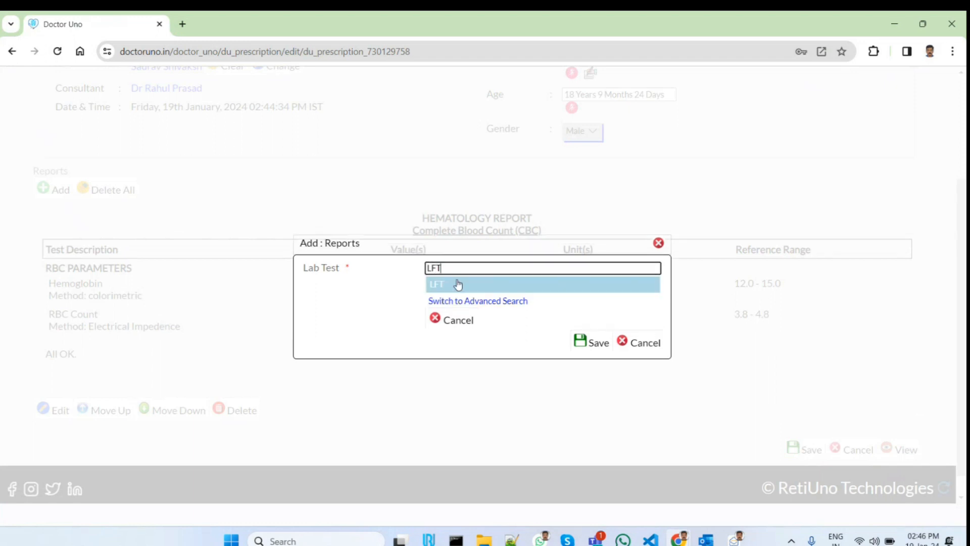
left_click(457, 283)
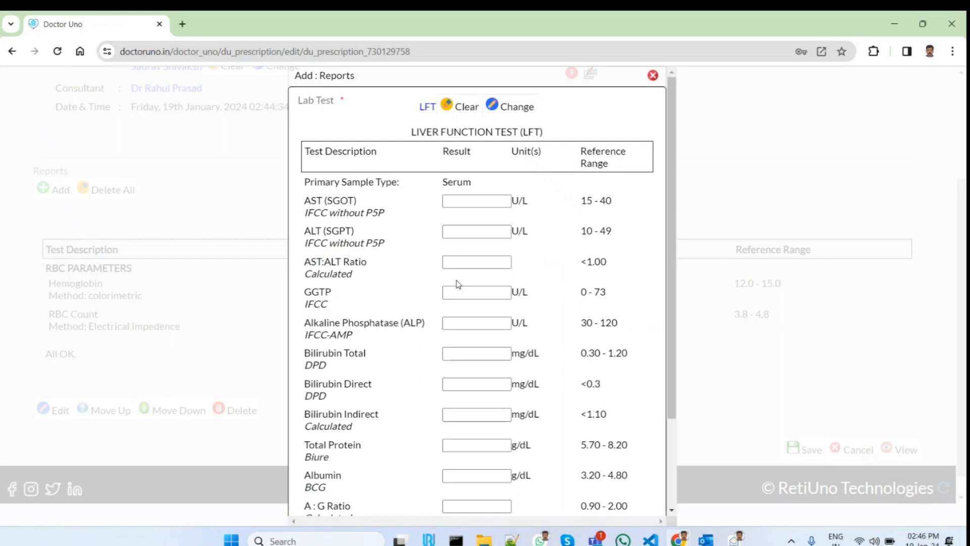
scroll(458, 284, "down", 3)
scroll(458, 284, "up", 3)
scroll(458, 284, "down", 3)
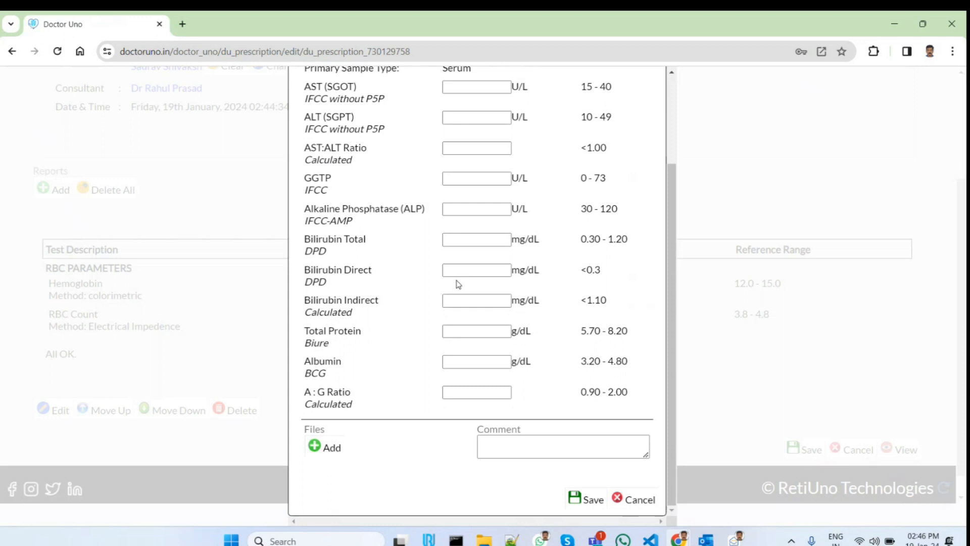
scroll(458, 284, "up", 3)
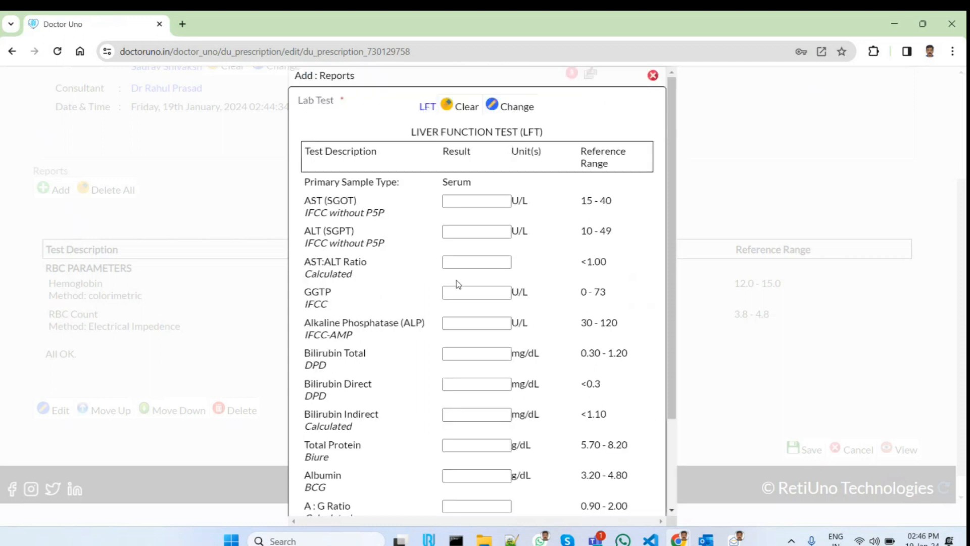
left_click(653, 76)
Save the patient's lab report and review the saved document down to its CBC results
scroll(734, 304, "down", 1)
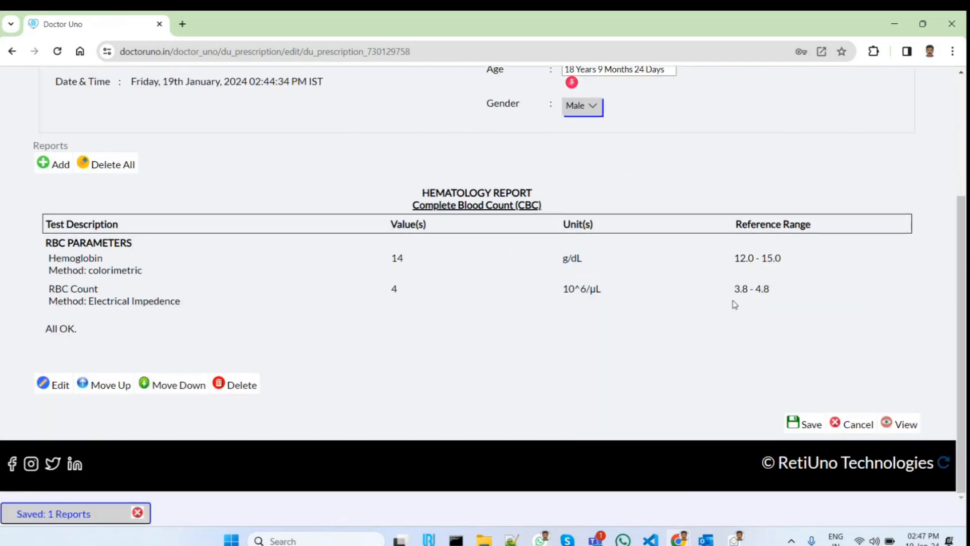
left_click(810, 425)
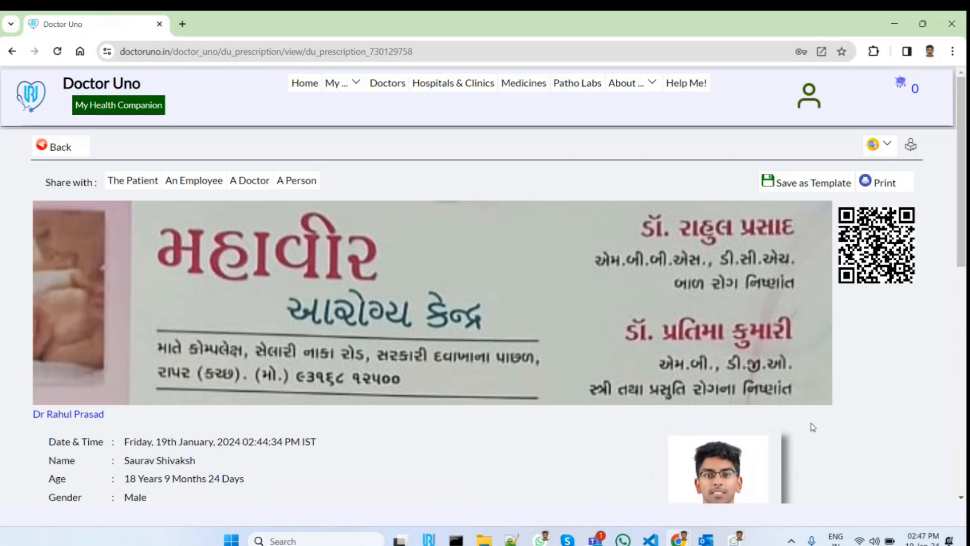
scroll(813, 427, "down", 2)
scroll(813, 427, "down", 9)
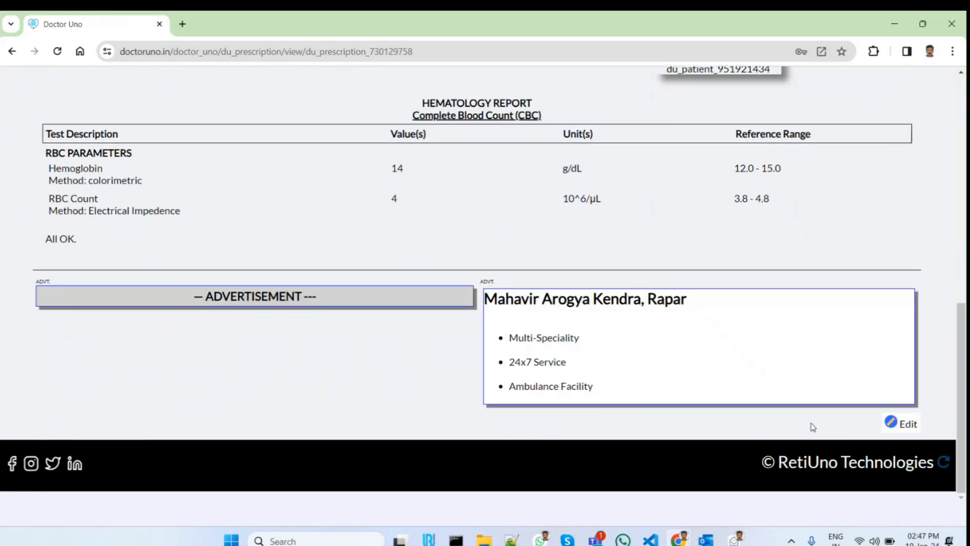
Open the print version of the saved CBC lab report
scroll(813, 427, "up", 11)
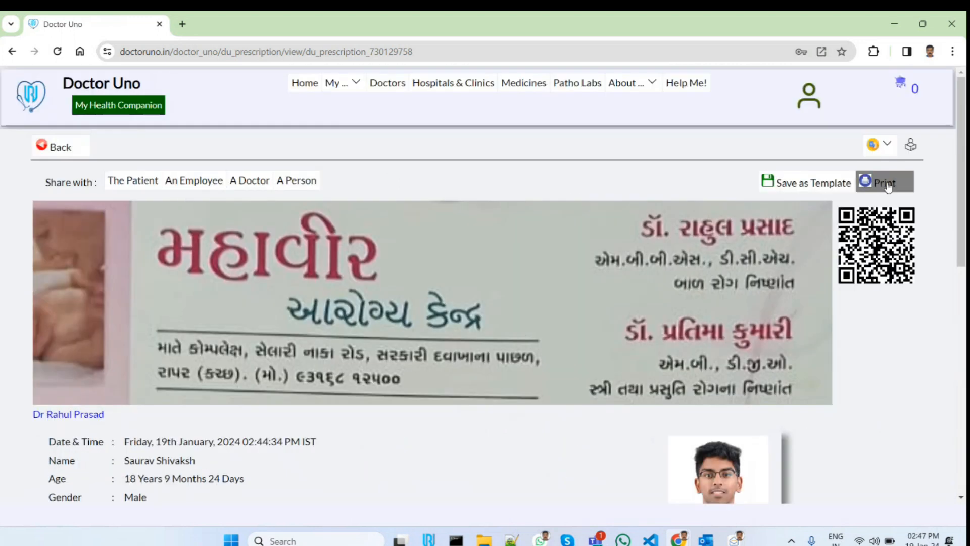
left_click(868, 184)
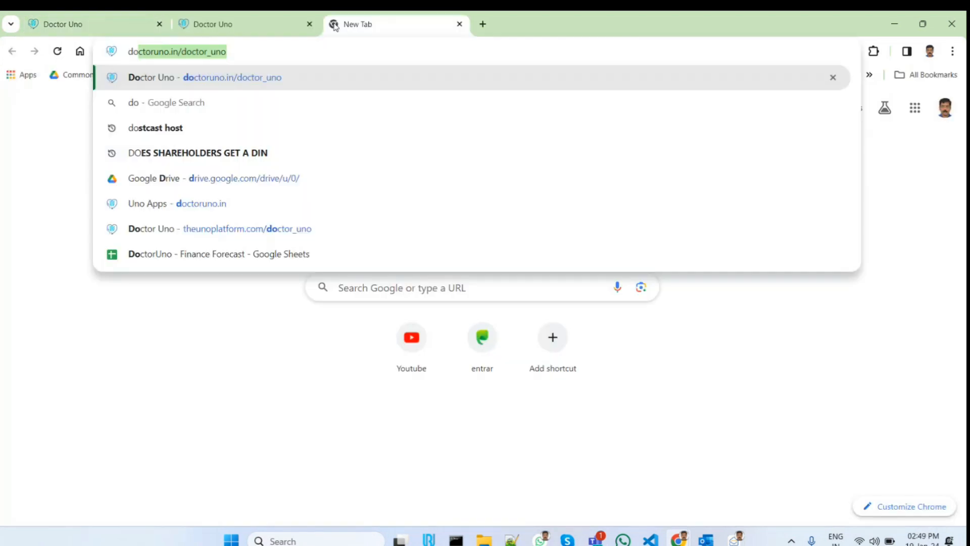
Load doctoruno.in/doctor_uno in a new tab and log in with the patient's registered e-mail address and account password
key("Return")
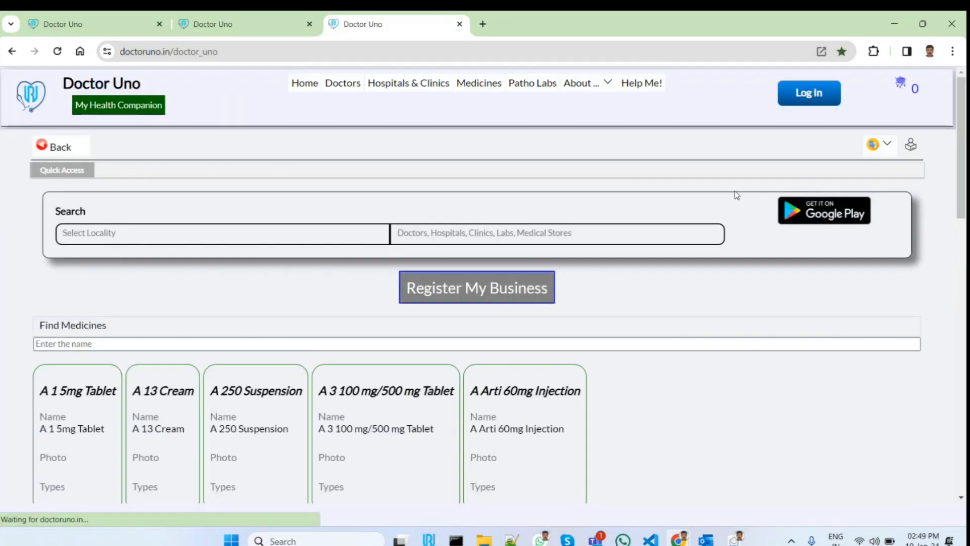
left_click(808, 94)
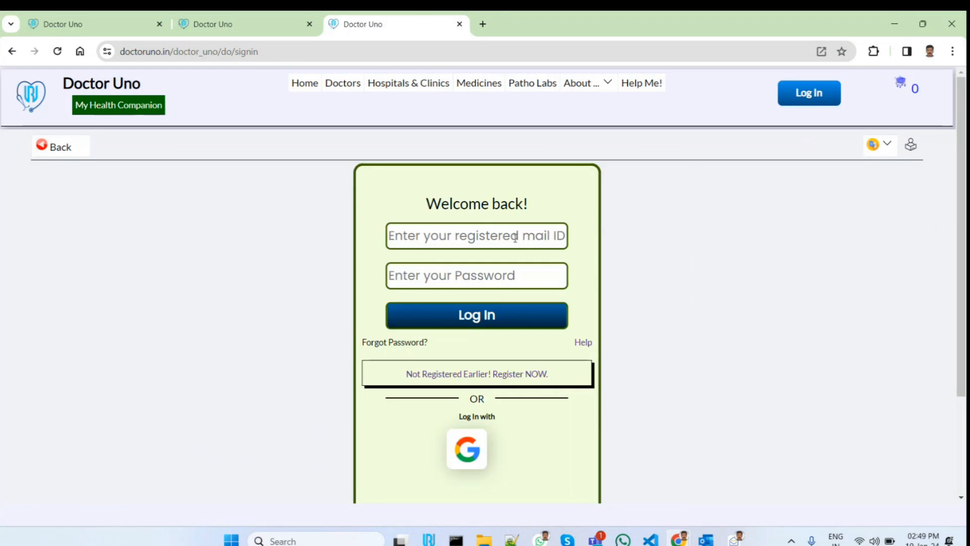
left_click(514, 236)
key("ctrl+a")
left_click(477, 316)
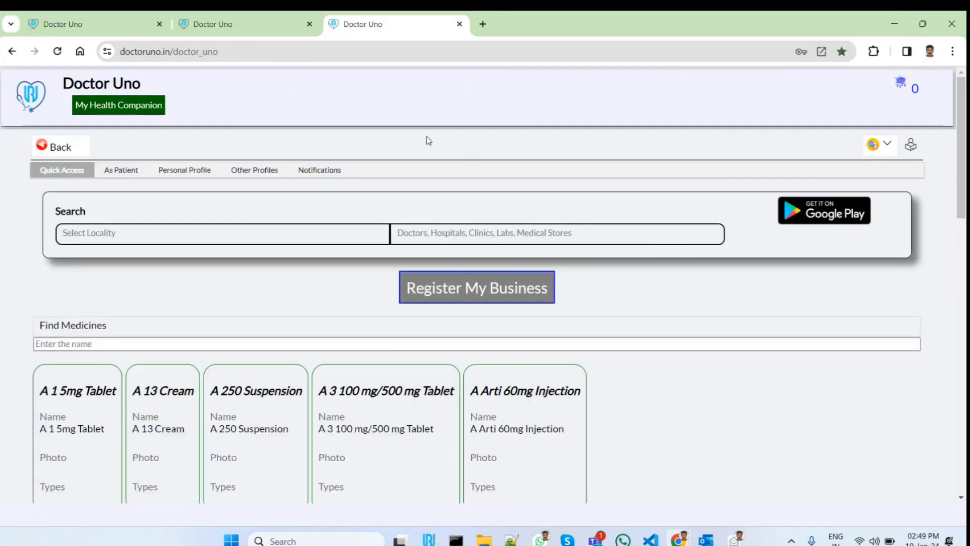
Open the logged-in patient's profile dashboard and list the lab reports there
left_click(343, 83)
left_click(284, 136)
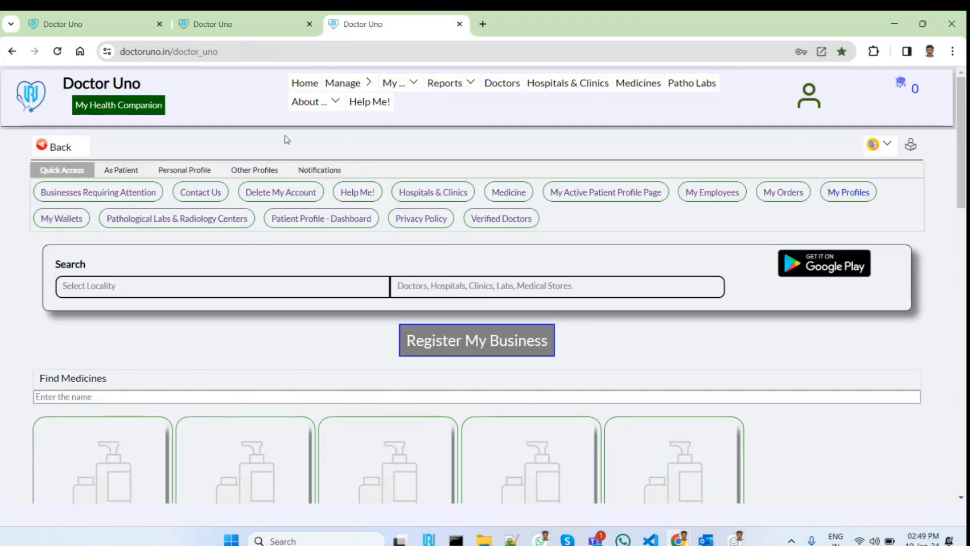
left_click(415, 82)
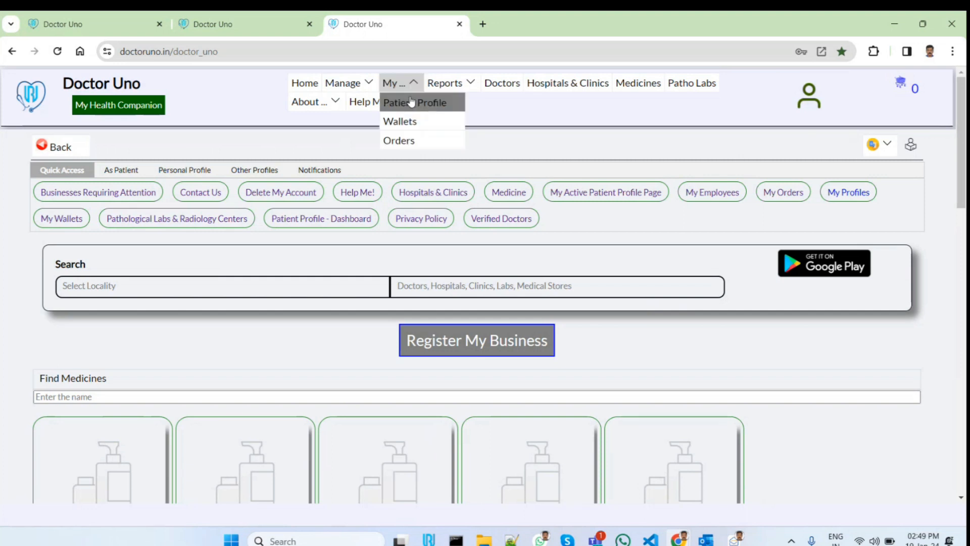
left_click(411, 101)
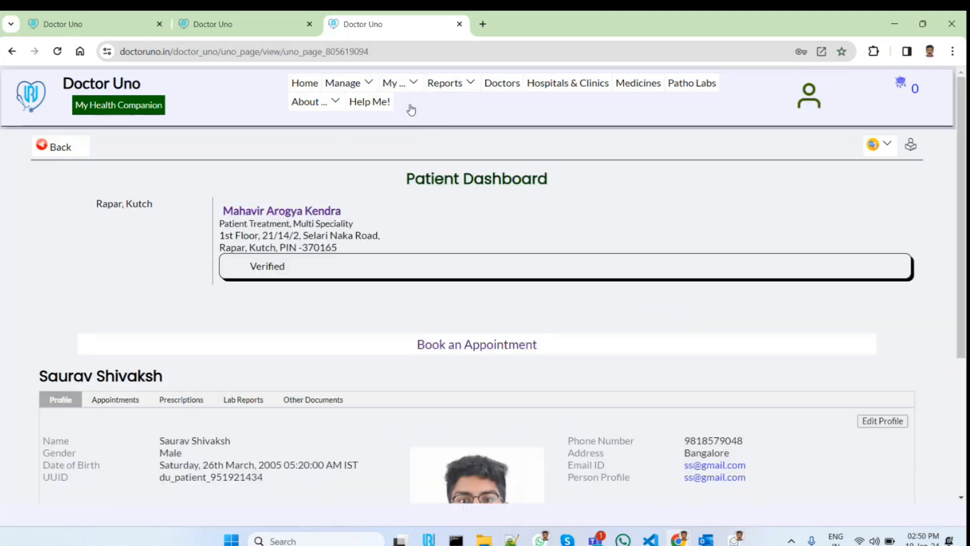
scroll(444, 351, "down", 3)
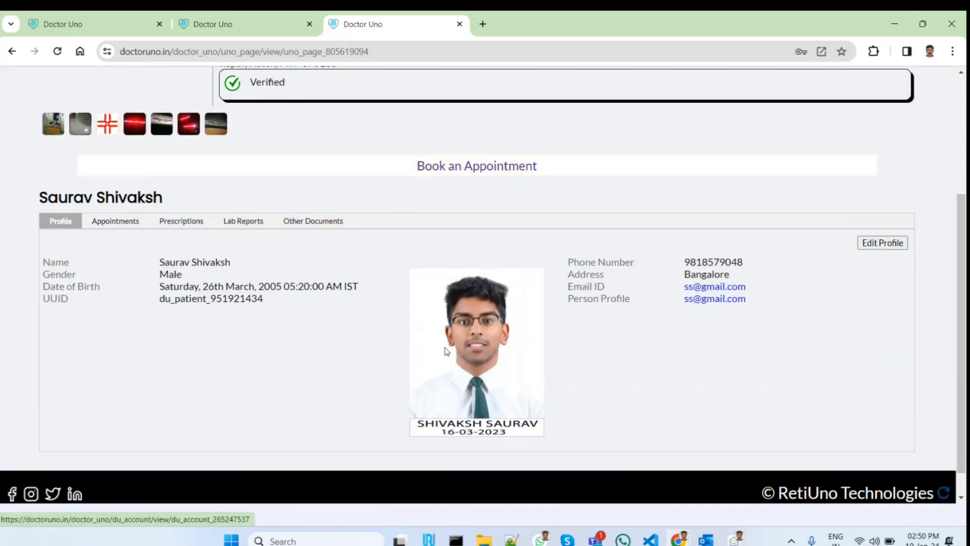
left_click(251, 225)
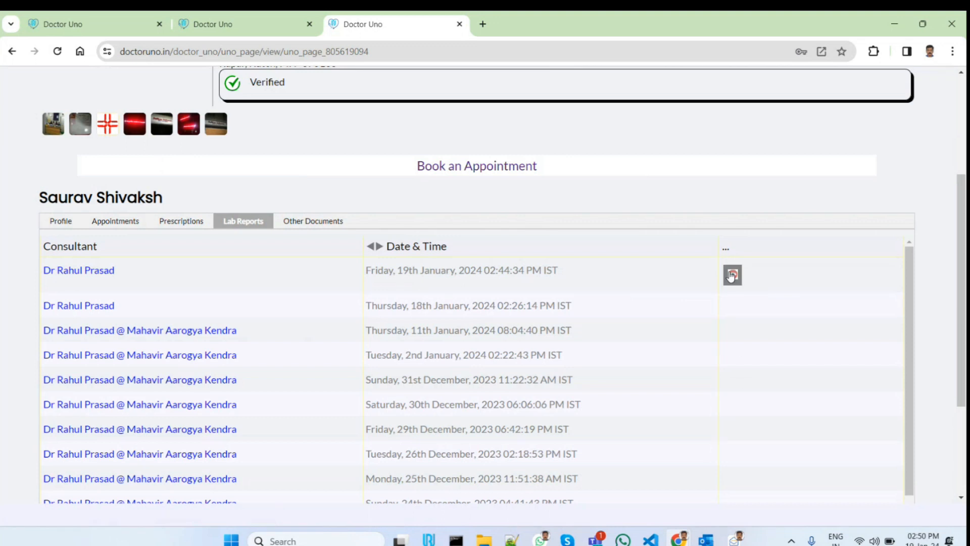
View the patient's lab report dated 19th January, 2024 and review its CBC results
left_click(732, 275)
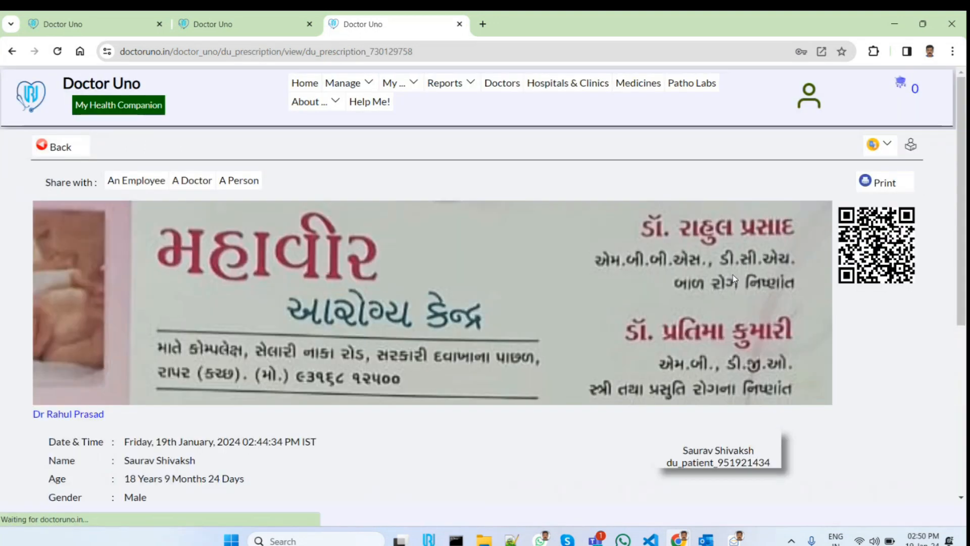
scroll(734, 278, "down", 8)
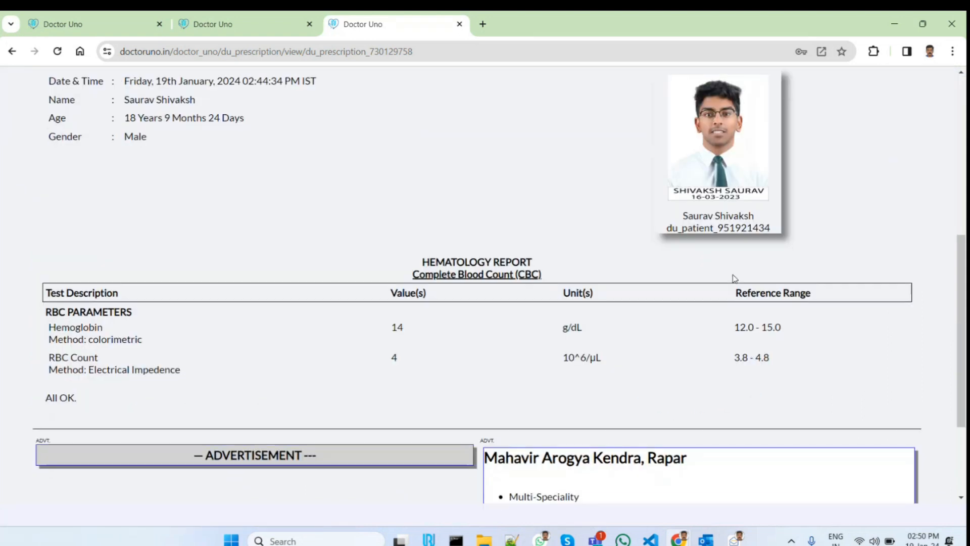
scroll(734, 279, "up", 1)
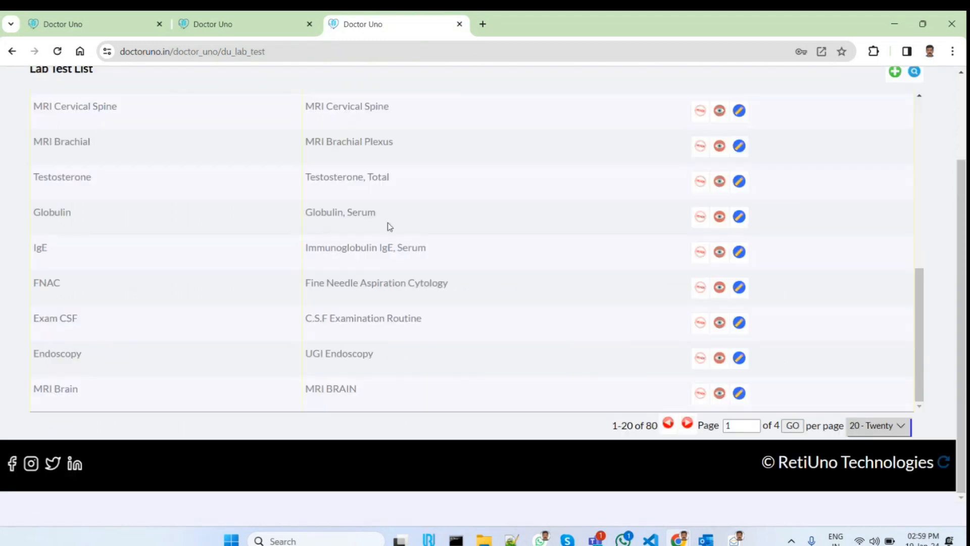
Preview the Lipase test from the Lab Test List and examine the layout of its Lipase-Report-Editor
scroll(370, 210, "up", 3)
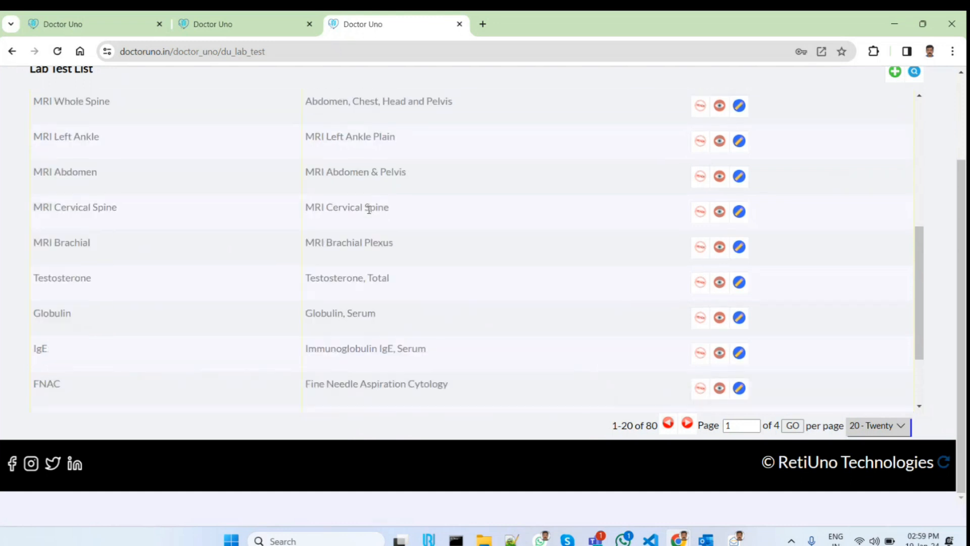
scroll(369, 209, "up", 8)
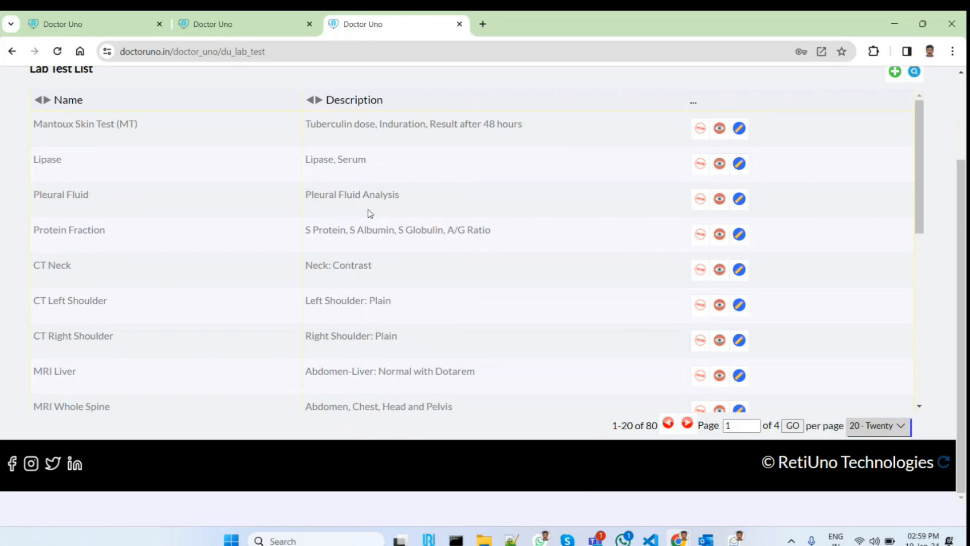
scroll(318, 160, "up", 2)
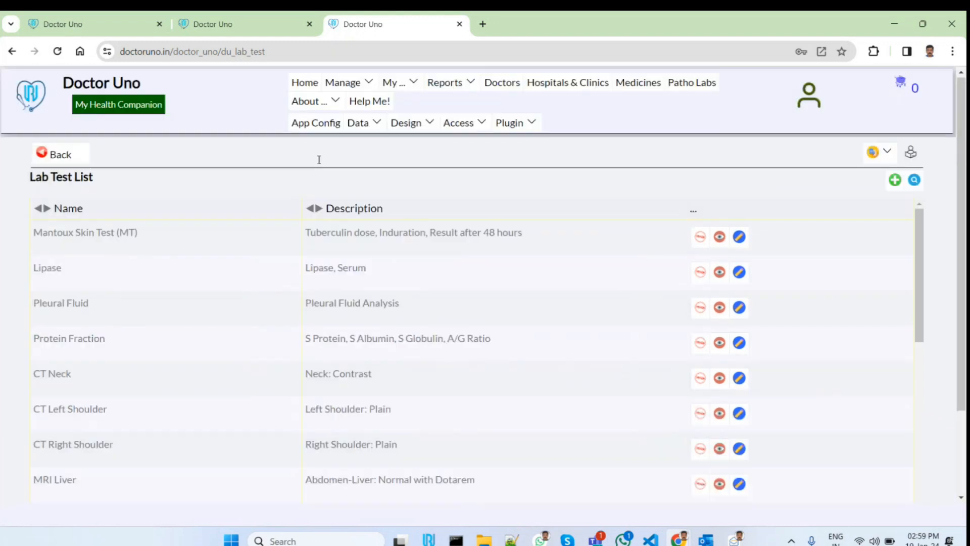
left_click(701, 273)
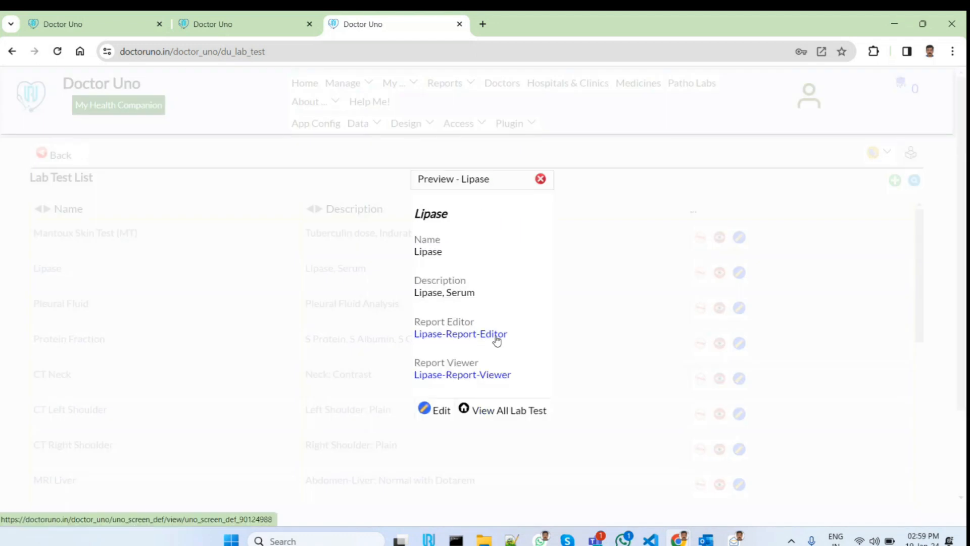
left_click(496, 336)
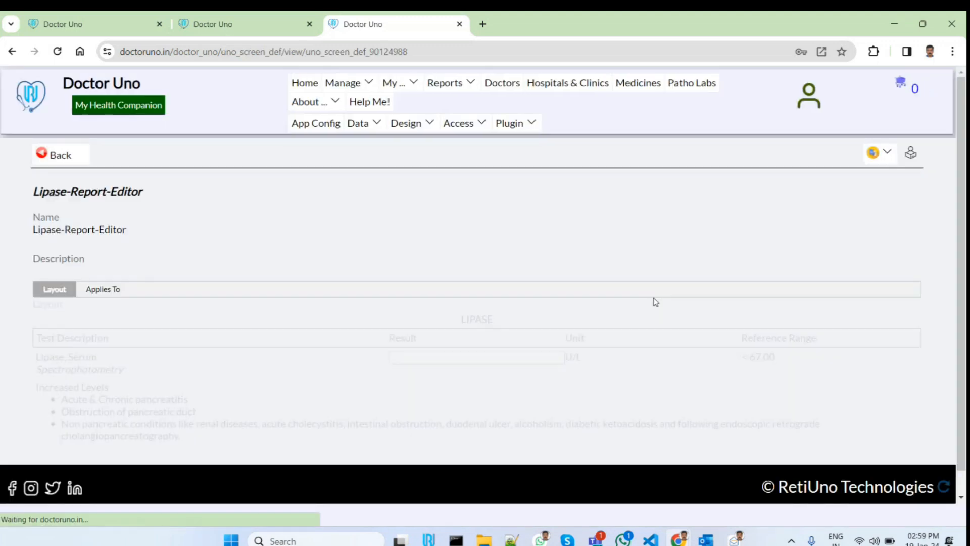
scroll(659, 304, "down", 1)
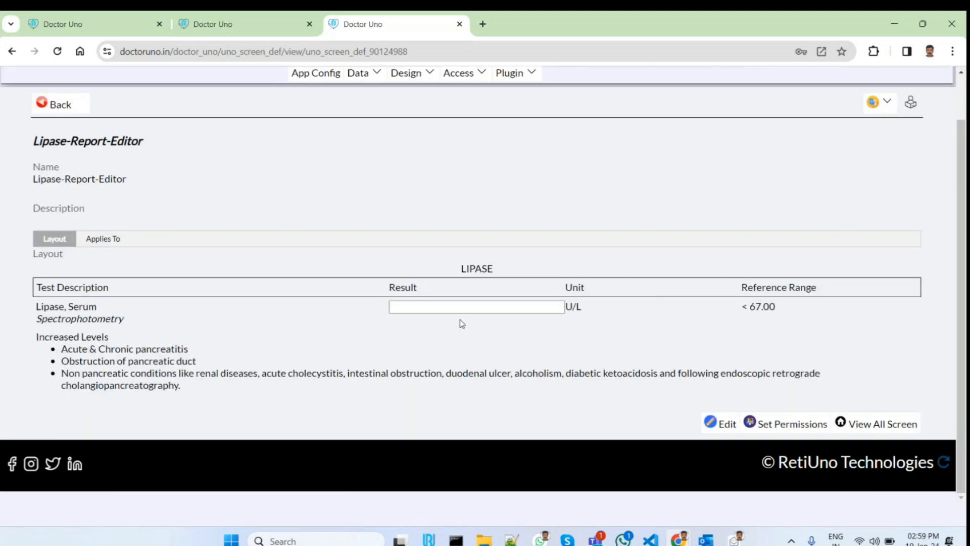